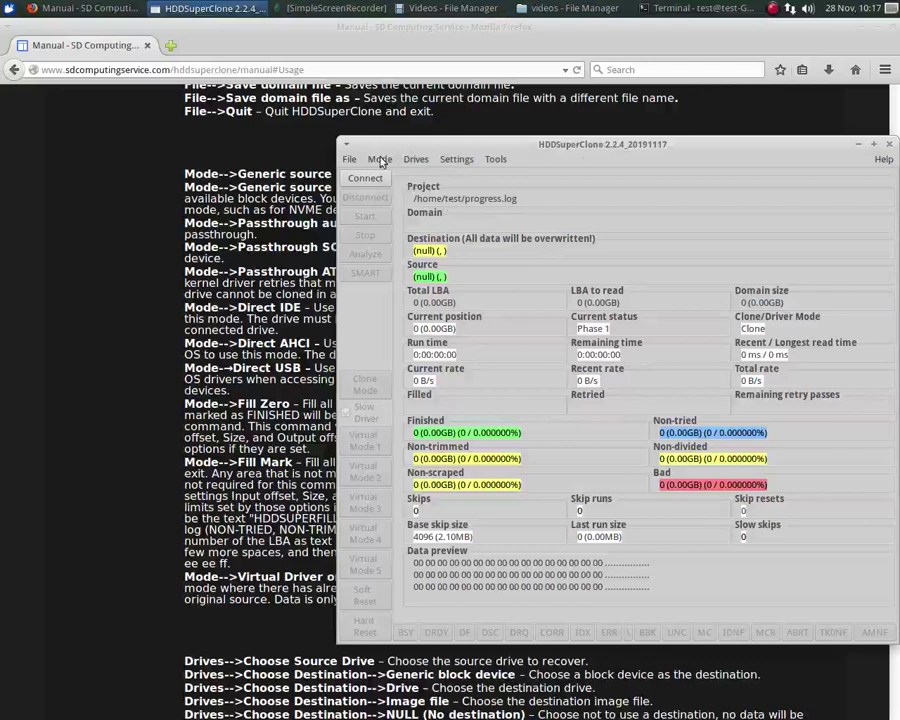
Set the cloning mode to Passthrough auto detect and view the source drives offered, leaving the list without choosing one.
{"action": "left_click", "coordinate": [380, 160]}
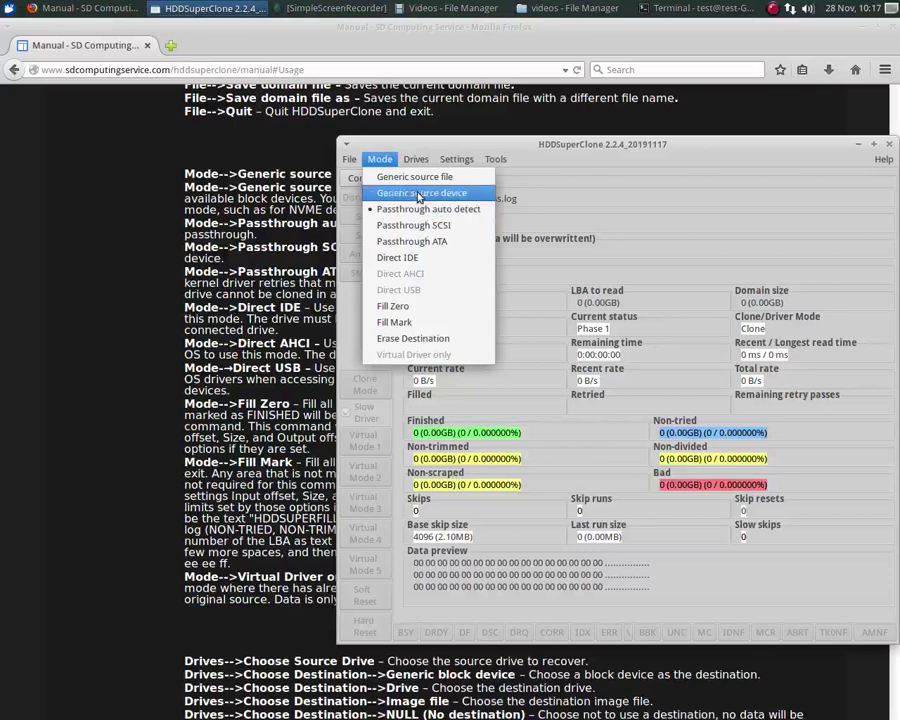
{"action": "left_click", "coordinate": [419, 196]}
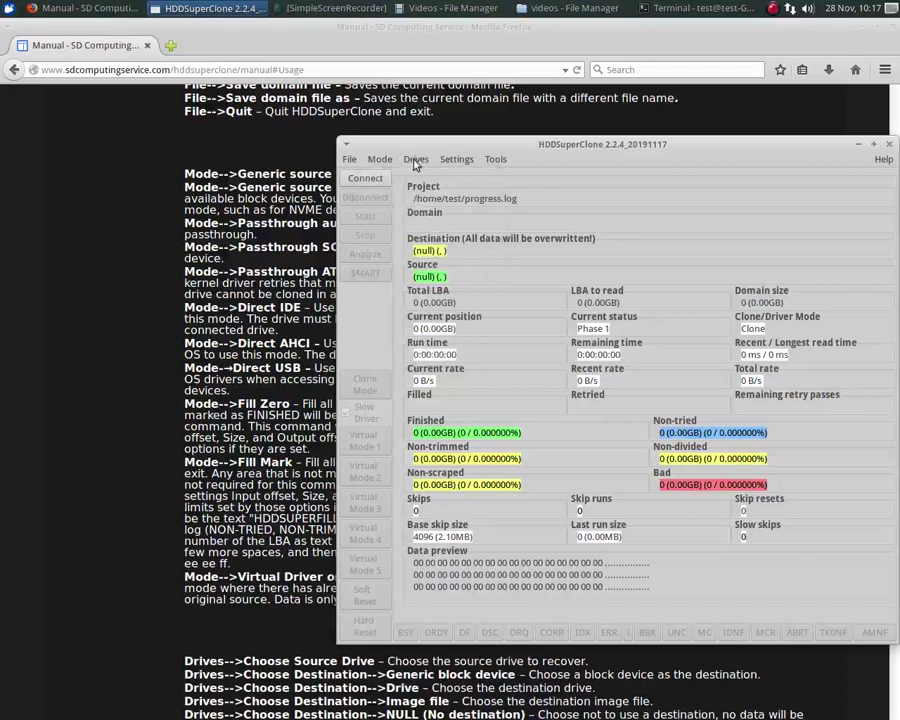
{"action": "left_click", "coordinate": [380, 160]}
{"action": "left_click", "coordinate": [390, 210]}
{"action": "left_click", "coordinate": [415, 162]}
{"action": "left_click", "coordinate": [428, 178]}
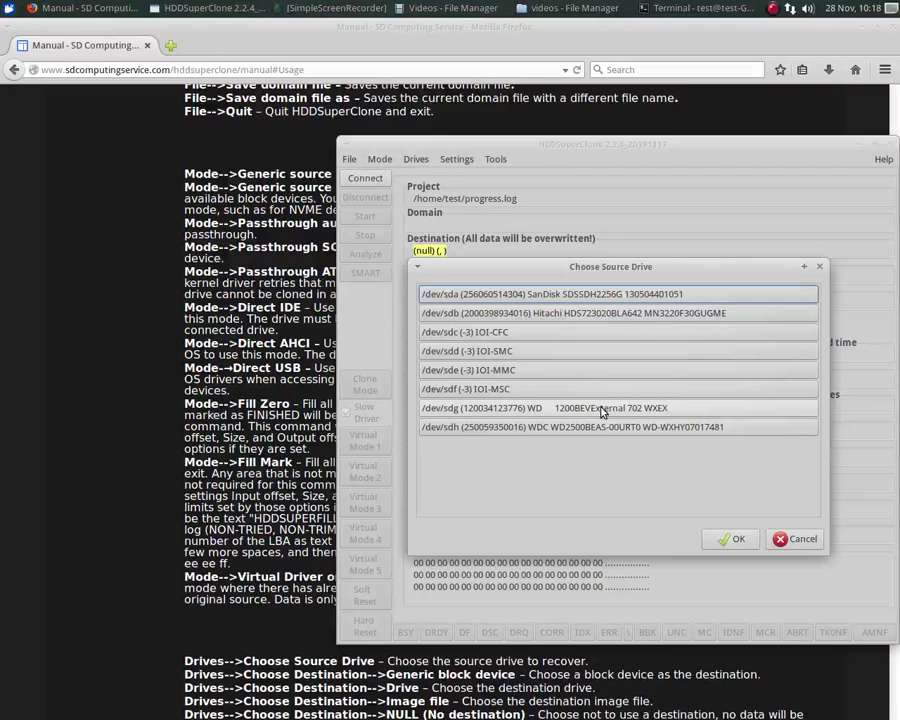
{"action": "left_click", "coordinate": [793, 538]}
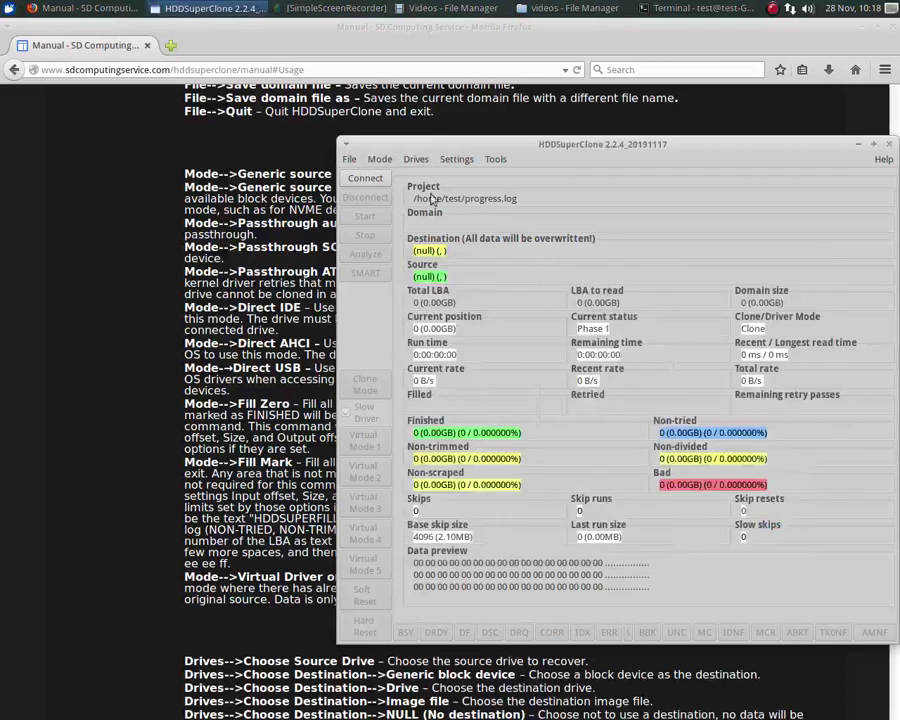
Switch the mode to Generic source device and review its source drive list without choosing a drive.
{"action": "left_click", "coordinate": [379, 160]}
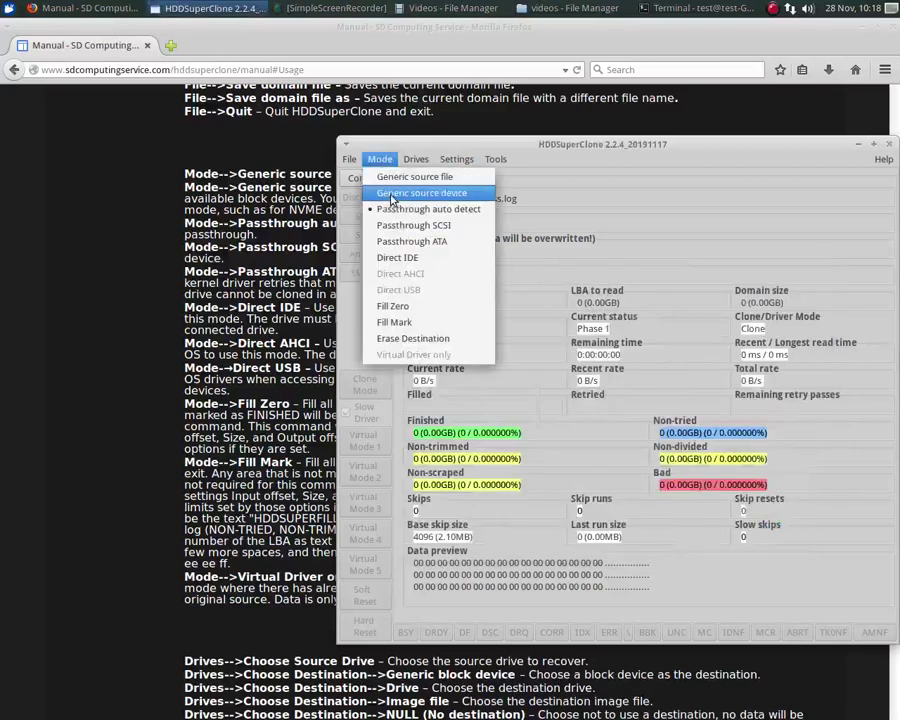
{"action": "left_click", "coordinate": [391, 194]}
{"action": "left_click", "coordinate": [416, 160]}
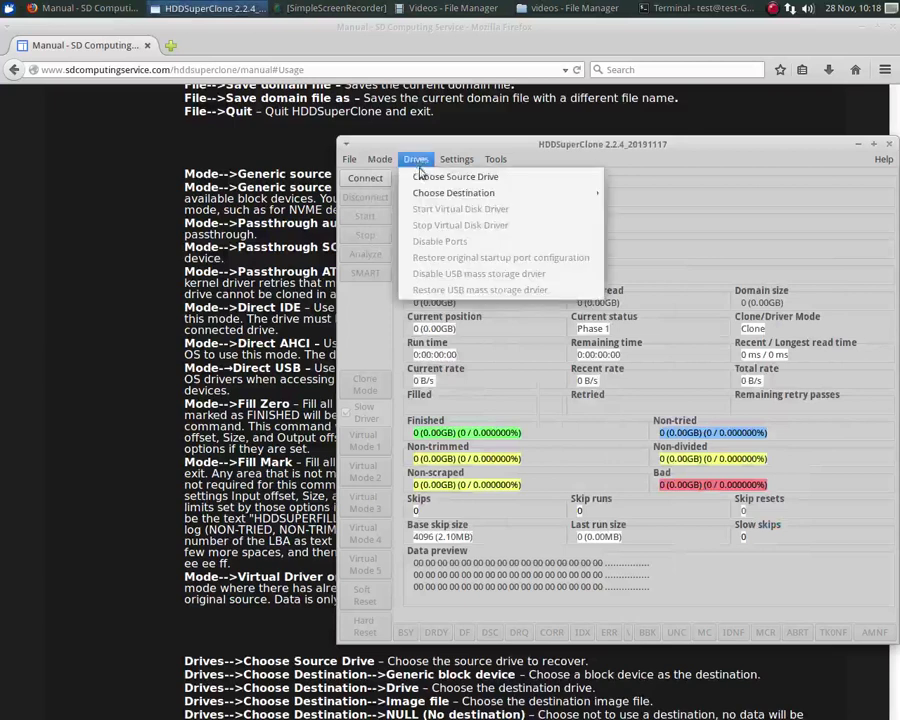
{"action": "left_click", "coordinate": [432, 181]}
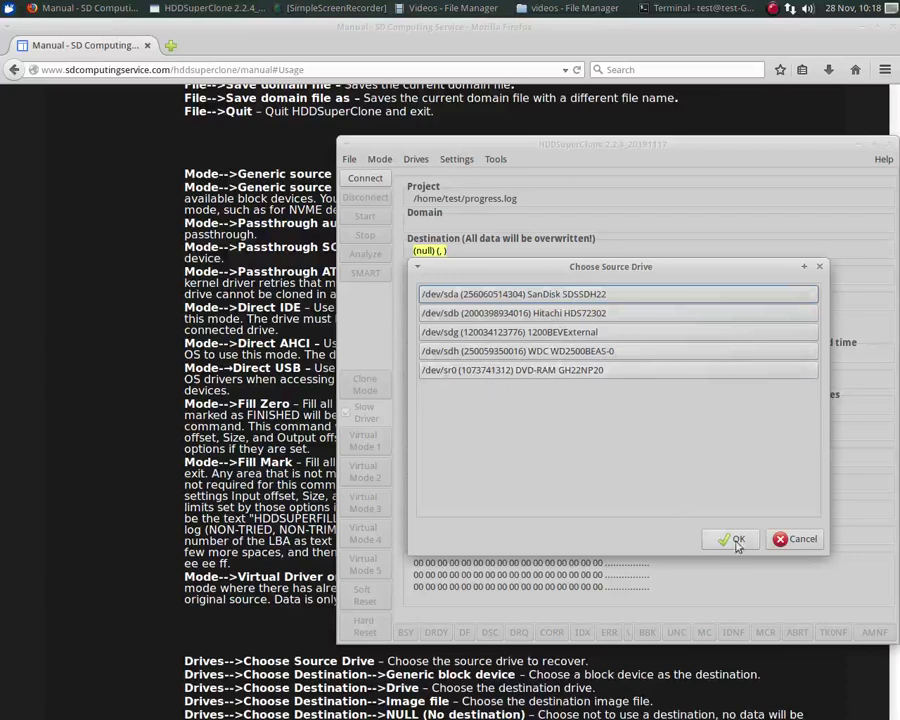
{"action": "left_click", "coordinate": [800, 540]}
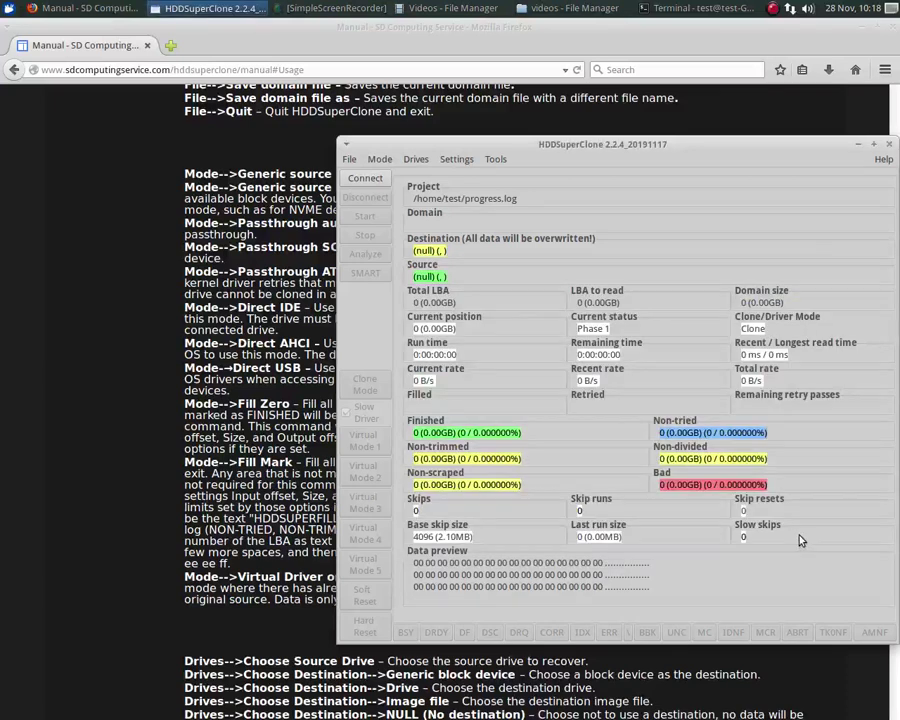
Switch the mode to Generic source file and browse the file system's dev folder for source entries, then cancel the choice.
{"action": "left_click", "coordinate": [379, 160]}
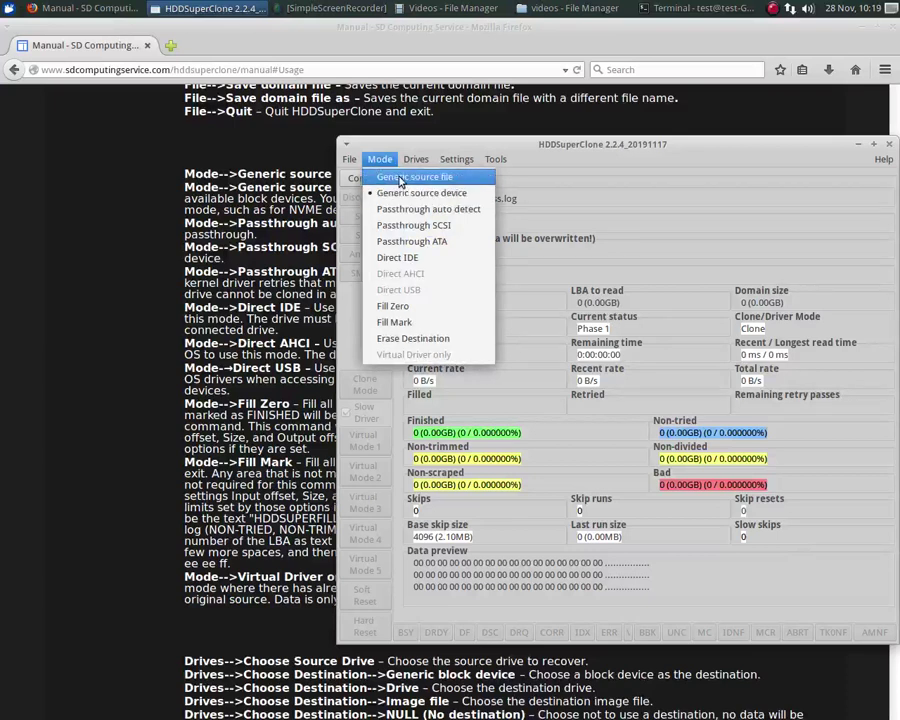
{"action": "left_click", "coordinate": [399, 177]}
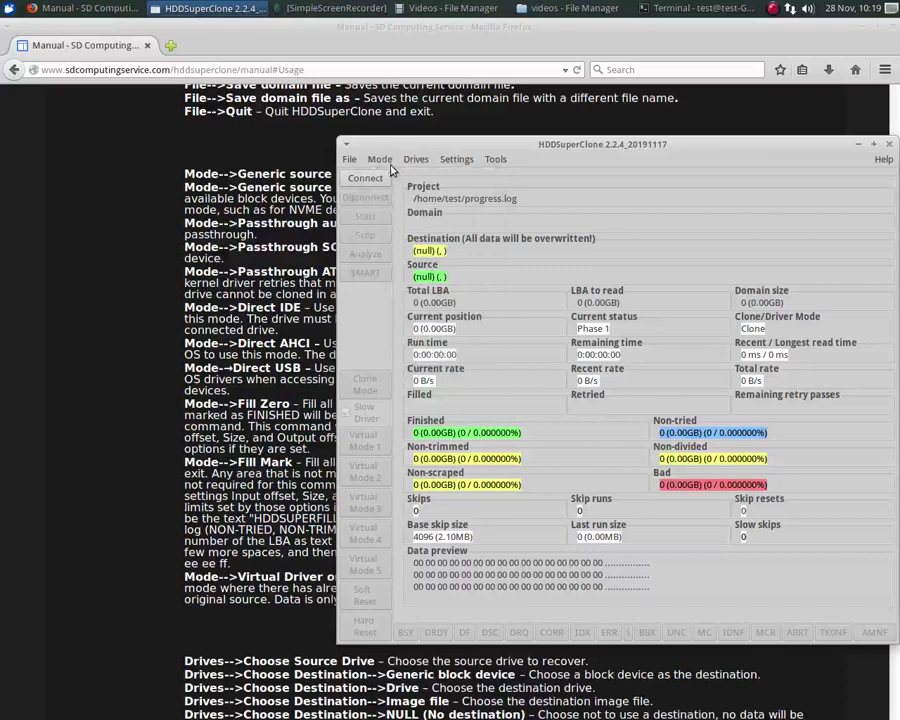
{"action": "left_click", "coordinate": [415, 159]}
{"action": "left_click", "coordinate": [430, 179]}
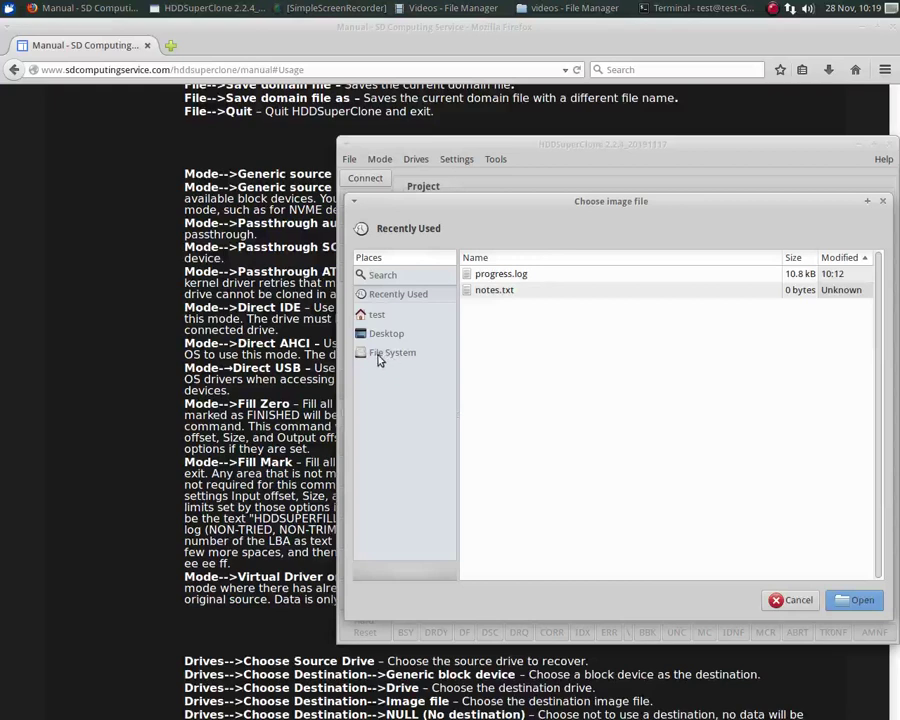
{"action": "left_click", "coordinate": [379, 357]}
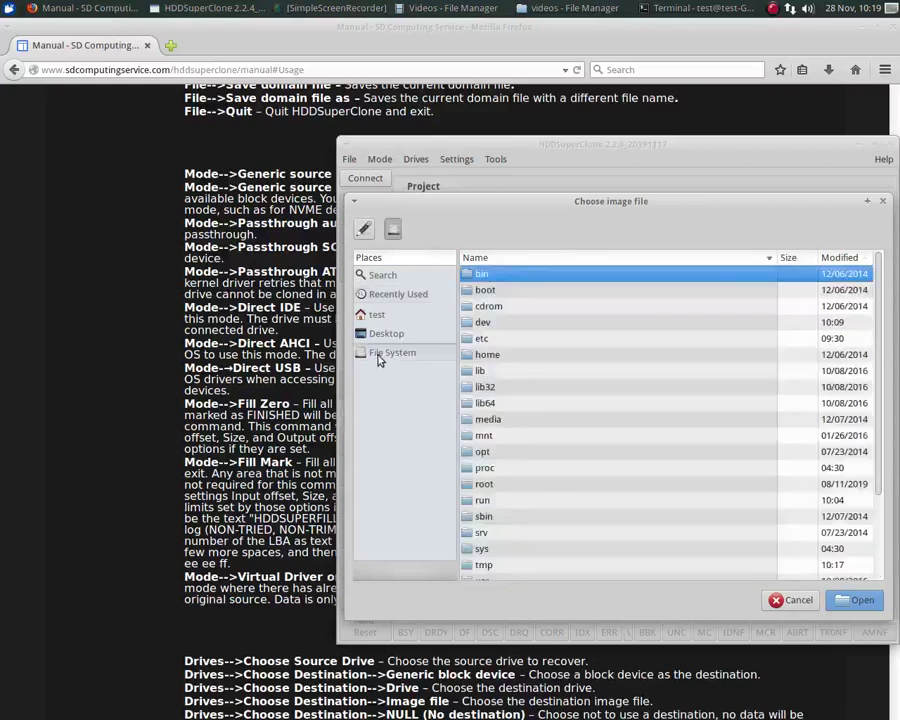
{"action": "double_click", "coordinate": [466, 325]}
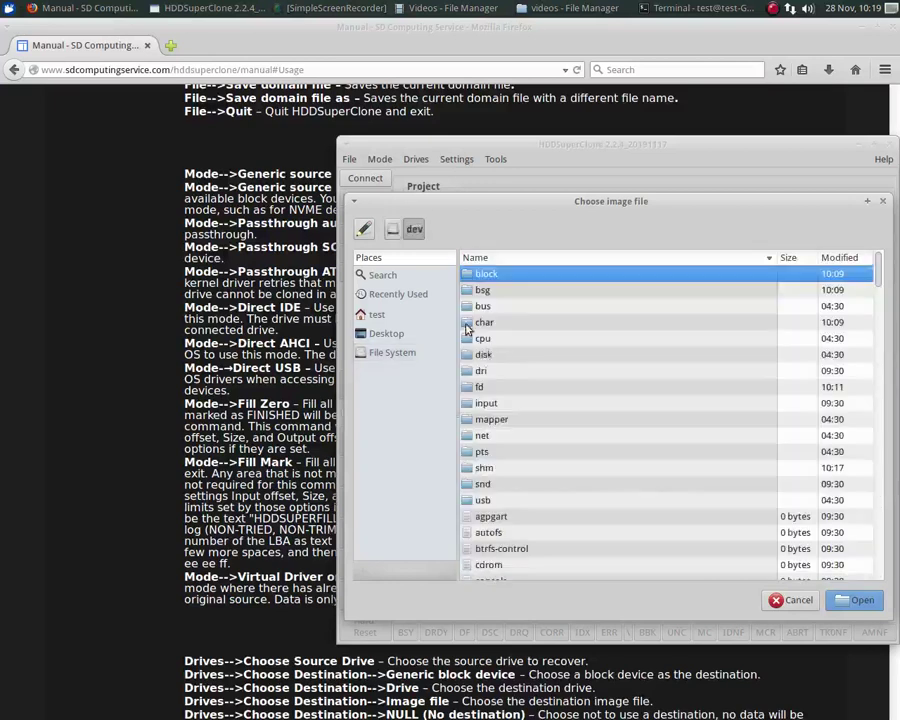
{"action": "scroll", "coordinate": [612, 399], "scroll_direction": "down", "scroll_amount": 15}
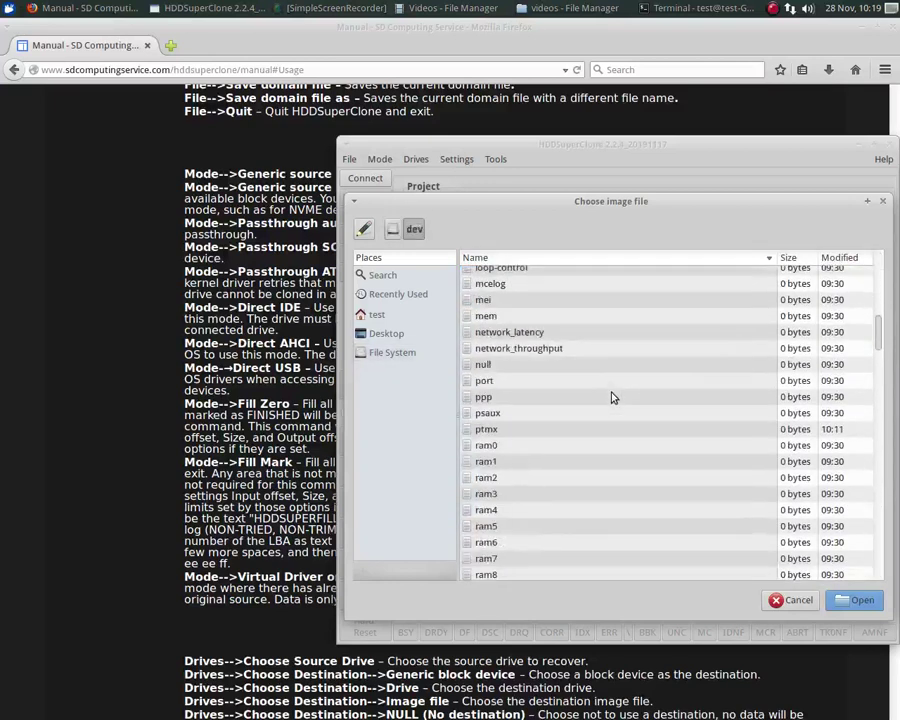
{"action": "scroll", "coordinate": [612, 399], "scroll_direction": "down", "scroll_amount": 10}
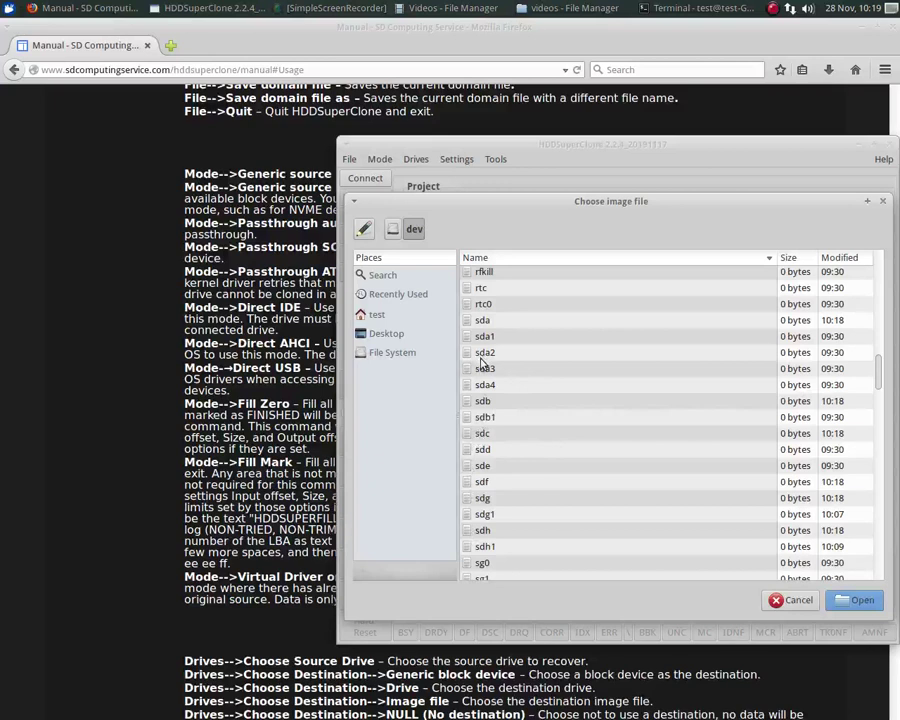
{"action": "left_click", "coordinate": [800, 600]}
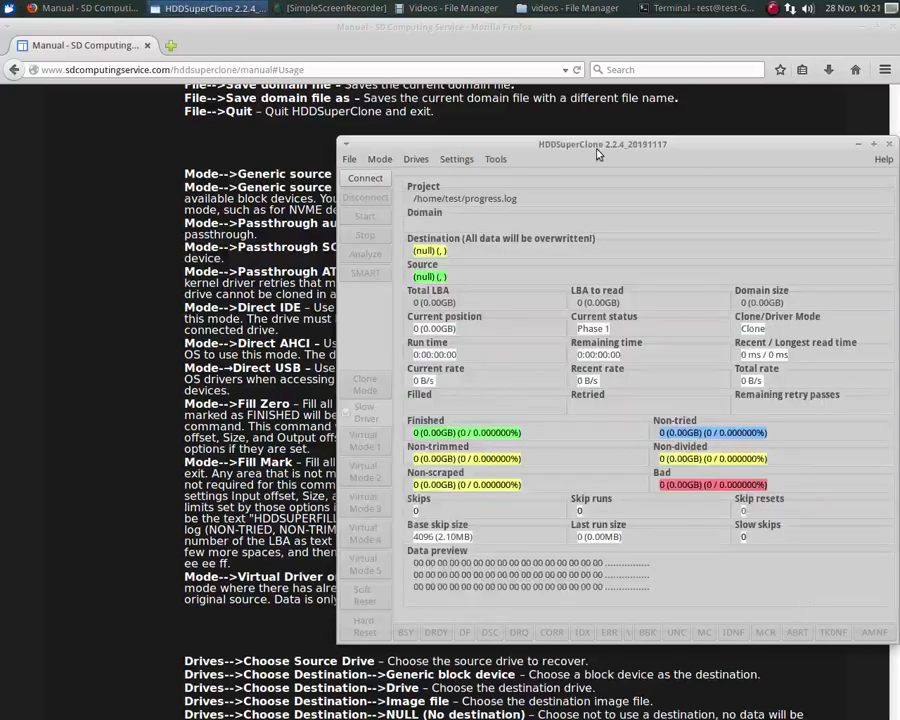
Switch the mode to Direct IDE, accept the information notice, and review the source drive list without choosing a drive.
{"action": "left_click", "coordinate": [379, 160]}
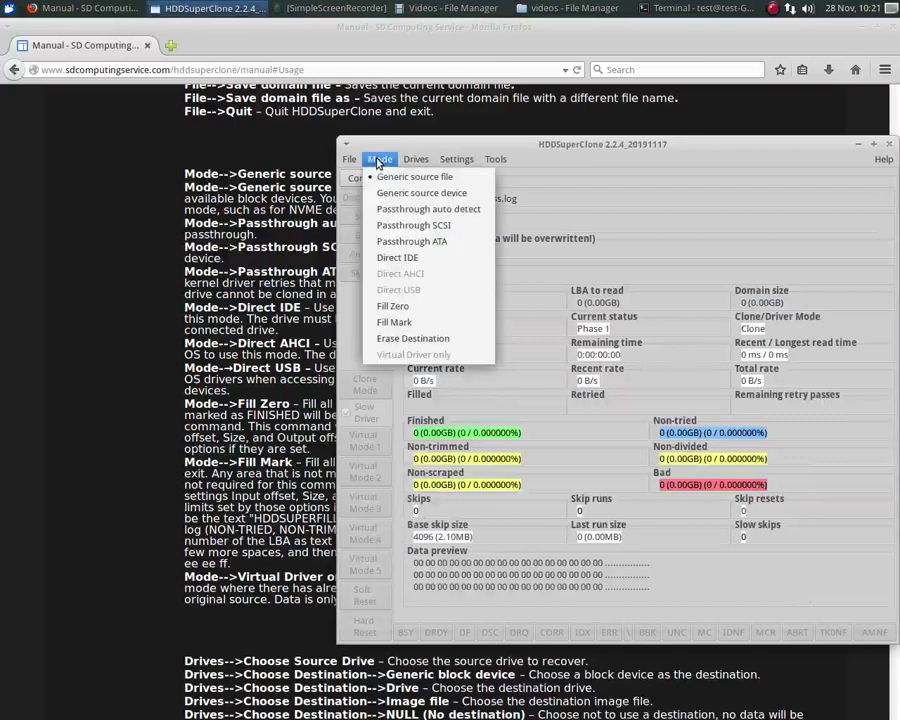
{"action": "left_click", "coordinate": [389, 259]}
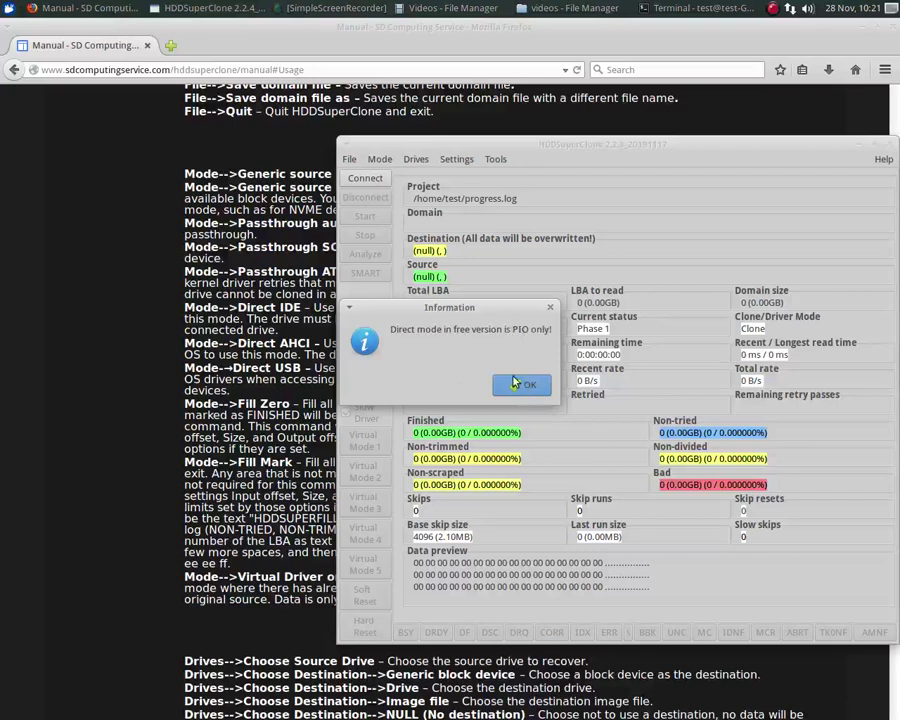
{"action": "left_click", "coordinate": [525, 386]}
{"action": "left_click", "coordinate": [527, 388]}
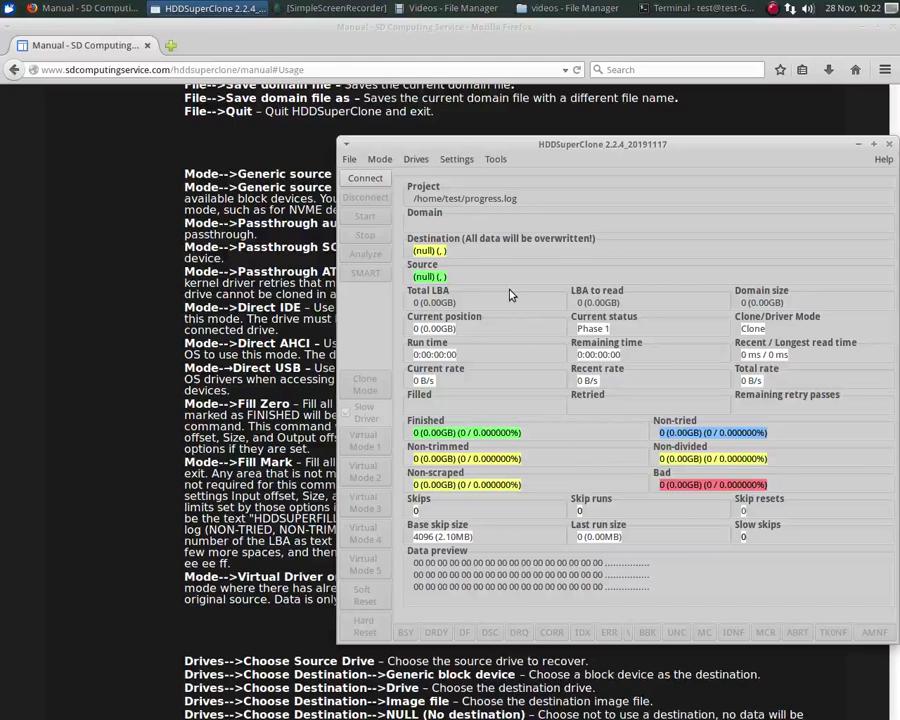
{"action": "left_click", "coordinate": [417, 161]}
{"action": "left_click", "coordinate": [435, 178]}
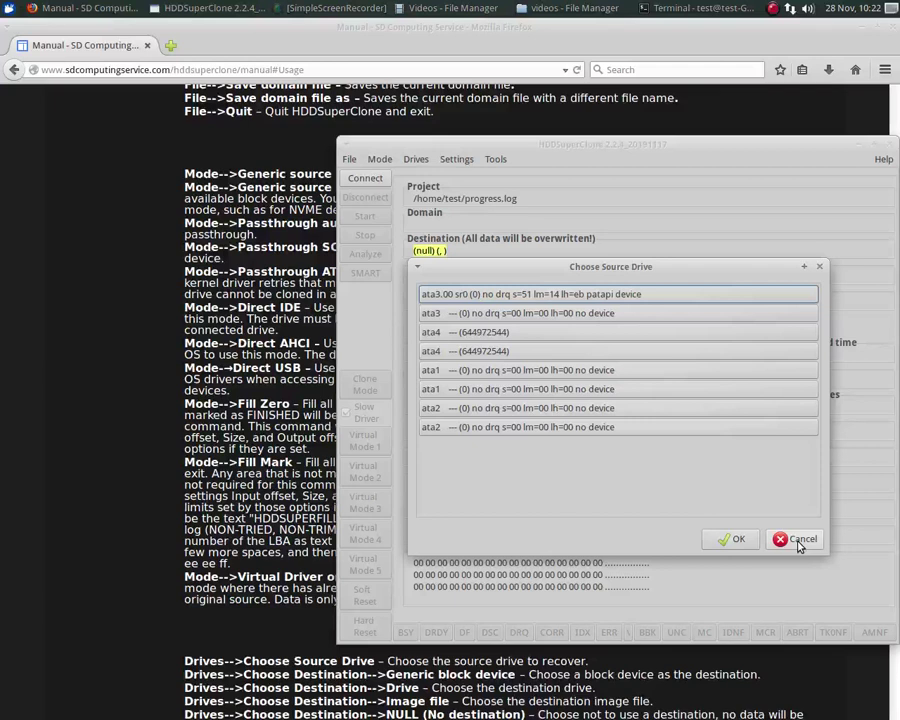
{"action": "left_click", "coordinate": [800, 541]}
Switch the mode to Erase Destination and look at which drive selection options it offers.
{"action": "left_click", "coordinate": [380, 159]}
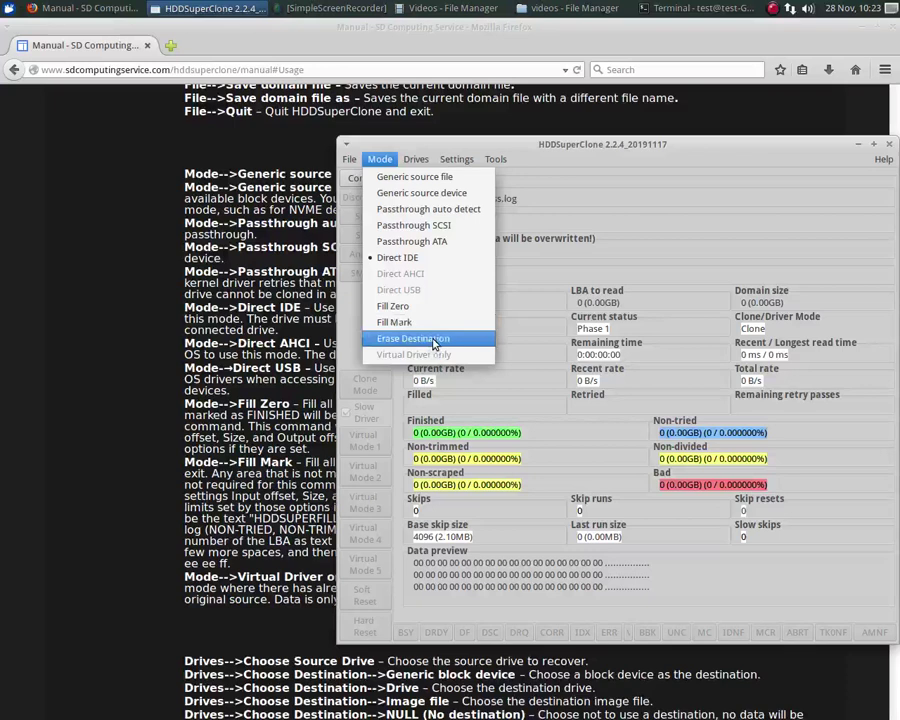
{"action": "left_click", "coordinate": [433, 340]}
{"action": "left_click", "coordinate": [416, 160]}
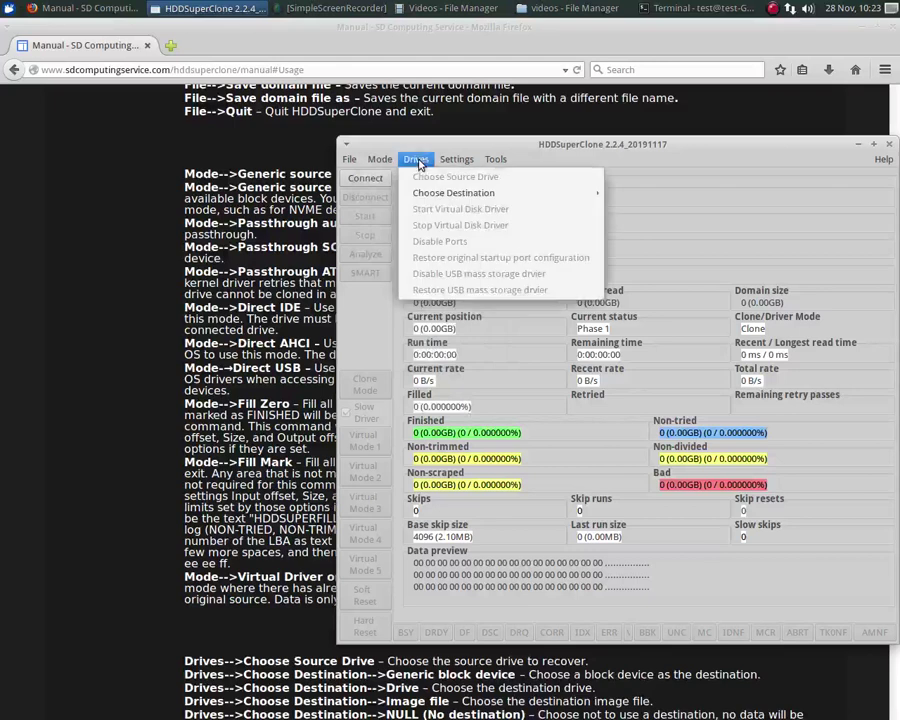
{"action": "mouse_move", "coordinate": [435, 193]}
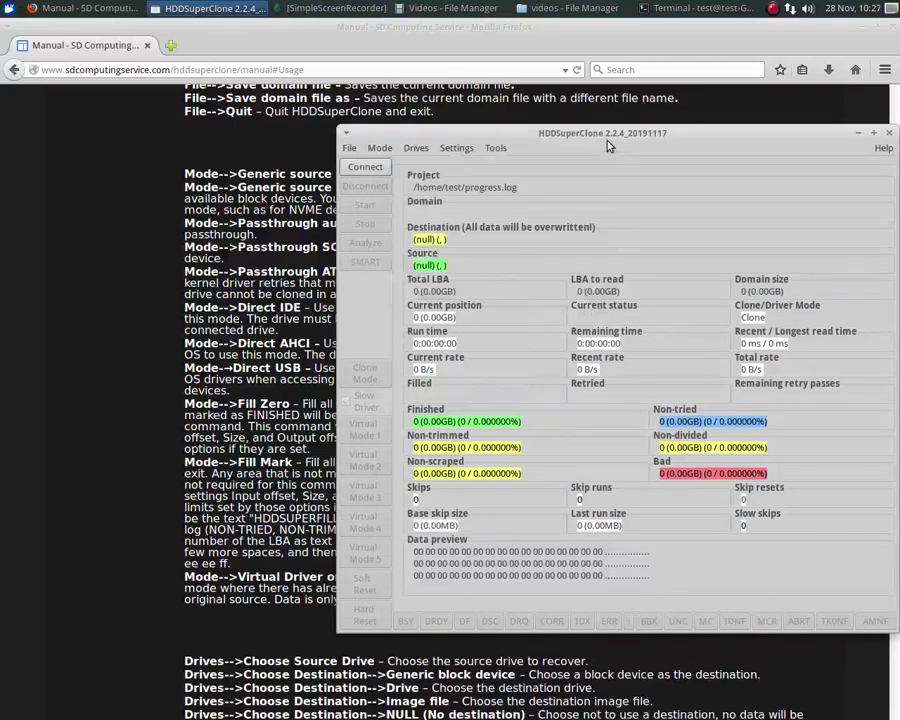
Use Direct AHCI mode and choose the ata10 WDC WD2500BEAS-00URT0 disk as the source drive.
{"action": "left_click", "coordinate": [380, 150]}
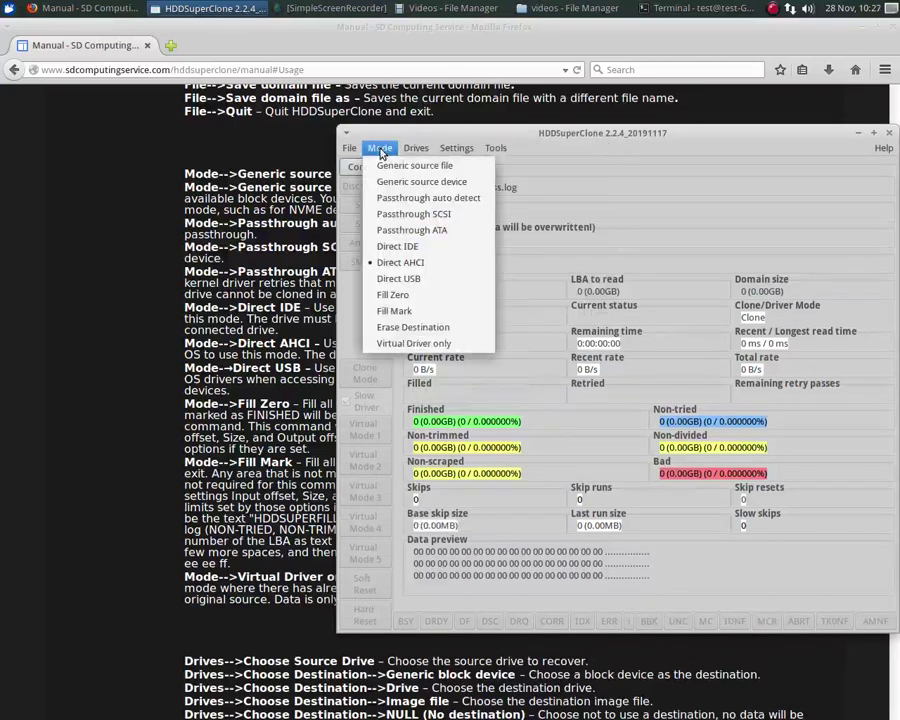
{"action": "left_click", "coordinate": [392, 265]}
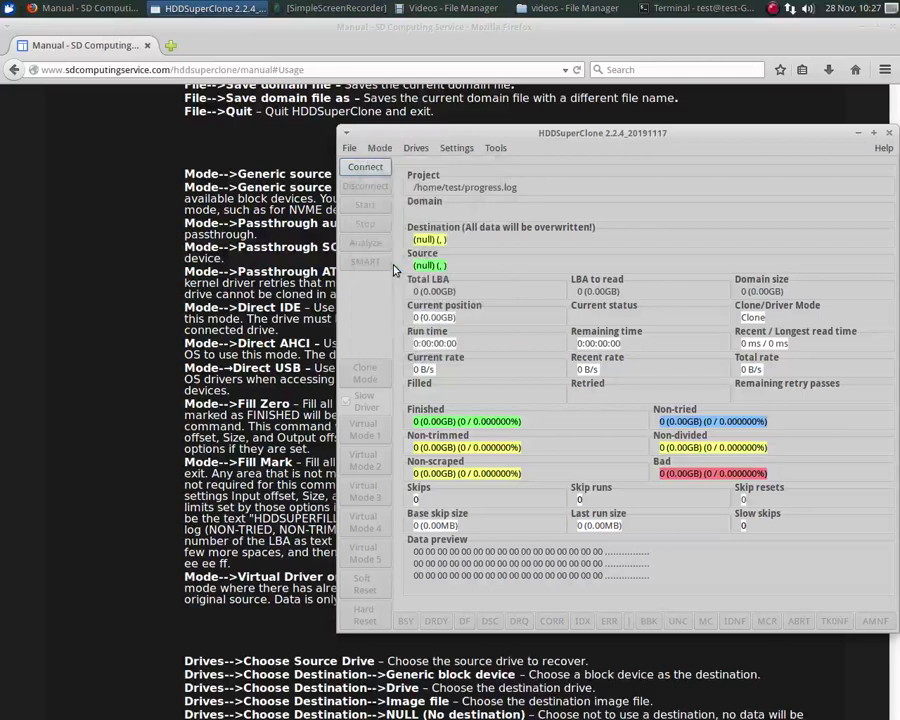
{"action": "left_click", "coordinate": [414, 148]}
{"action": "left_click", "coordinate": [427, 168]}
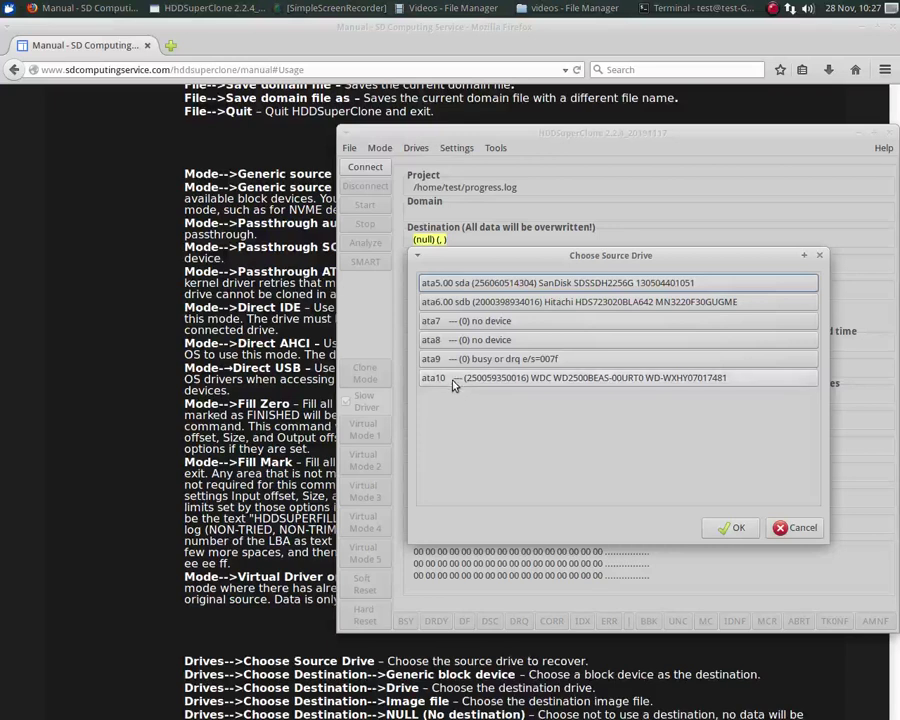
{"action": "left_click", "coordinate": [572, 385]}
{"action": "left_click", "coordinate": [731, 528]}
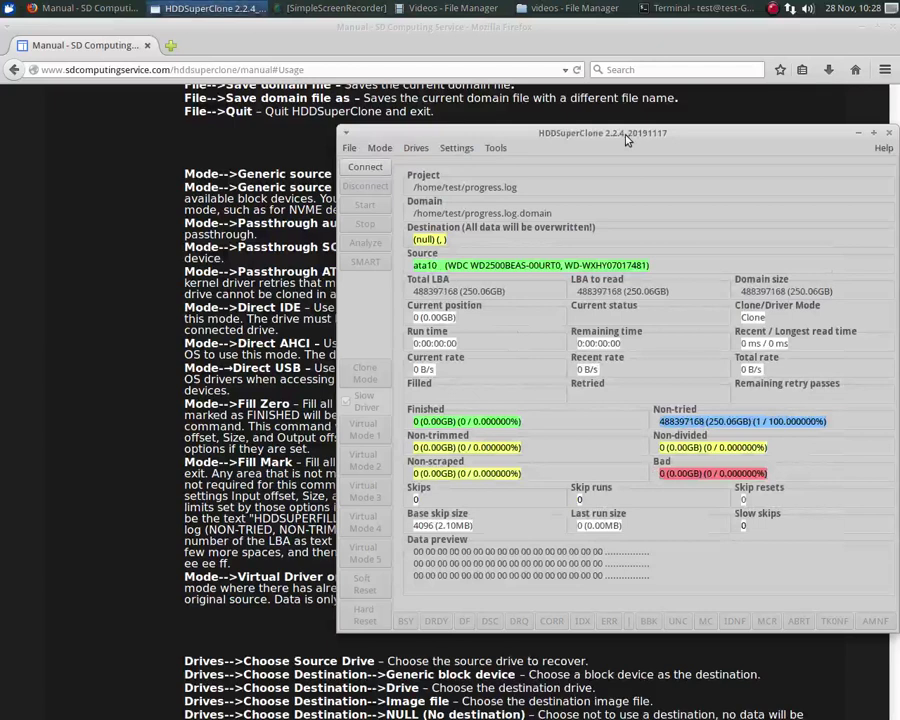
Switch the mode to Direct USB and choose the Western Digital External HDD as the source drive, checking the mounted devices in File Manager.
{"action": "left_click", "coordinate": [380, 150]}
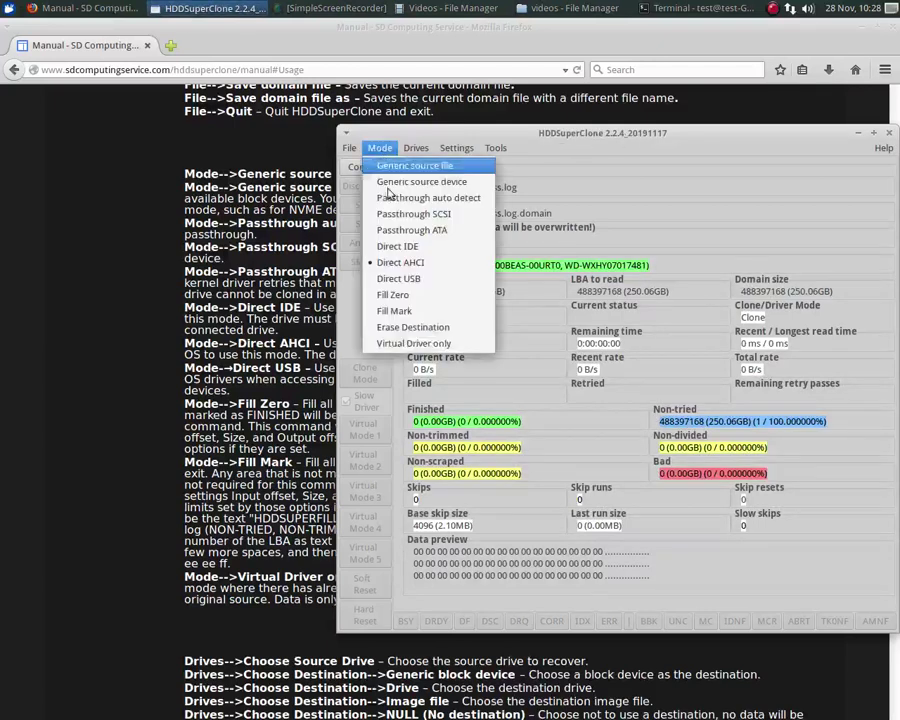
{"action": "left_click", "coordinate": [392, 280]}
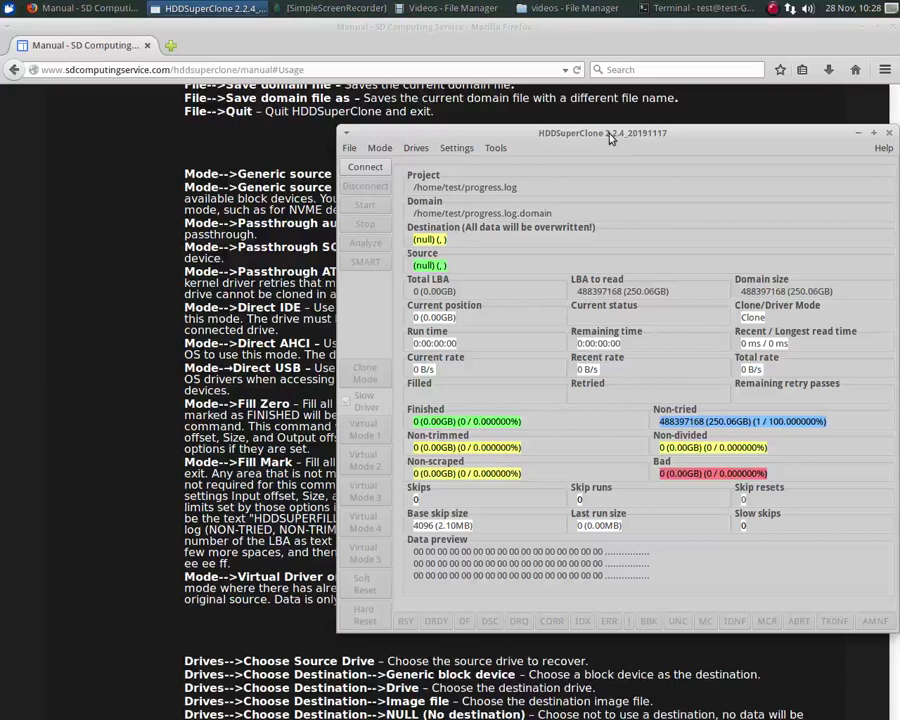
{"action": "left_click", "coordinate": [416, 150]}
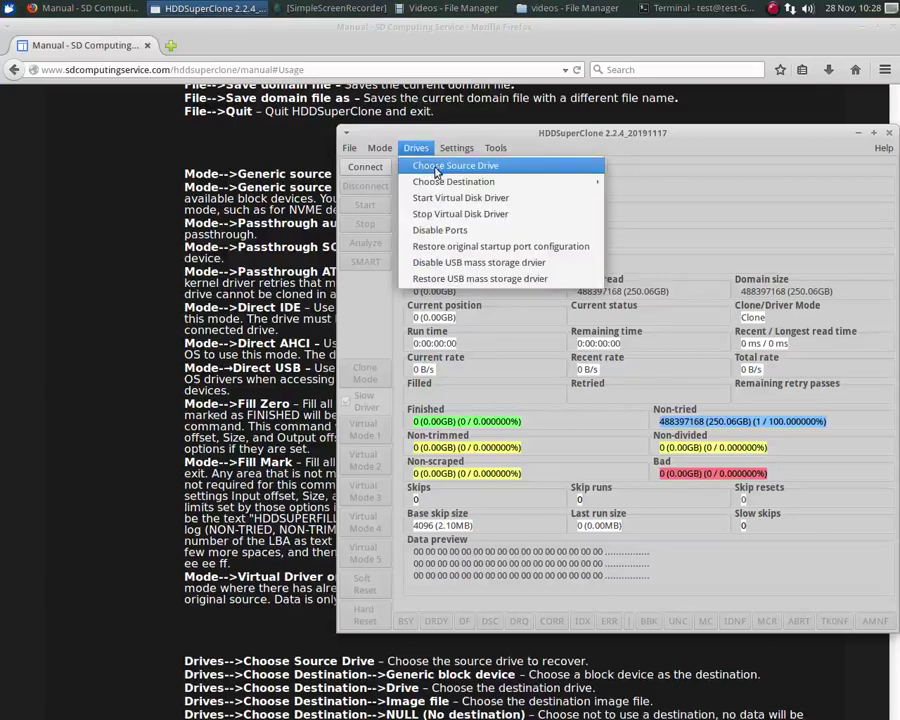
{"action": "left_click", "coordinate": [435, 171]}
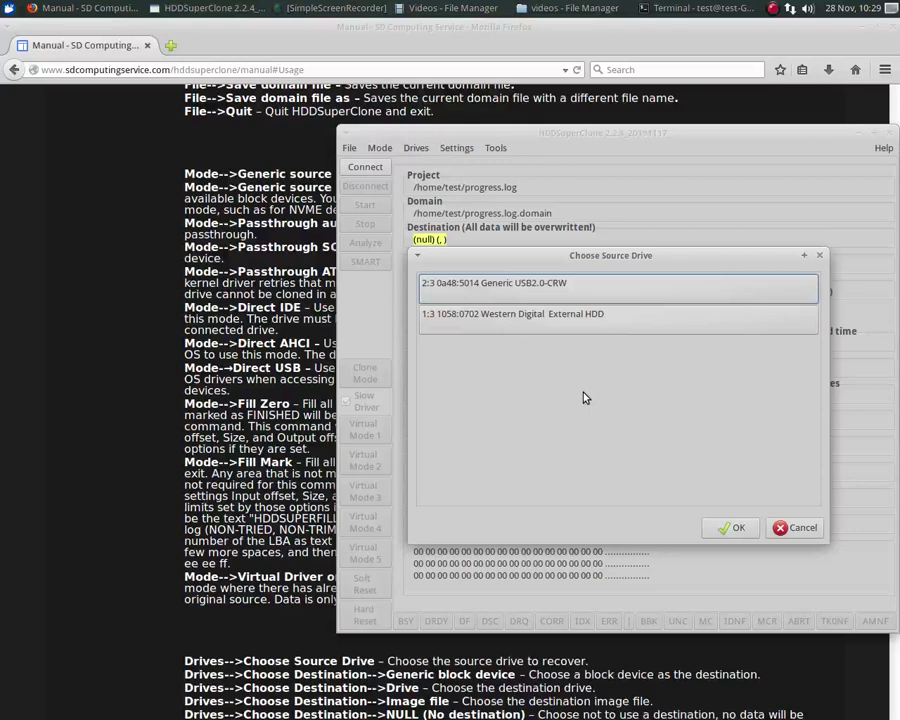
{"action": "left_click", "coordinate": [532, 319]}
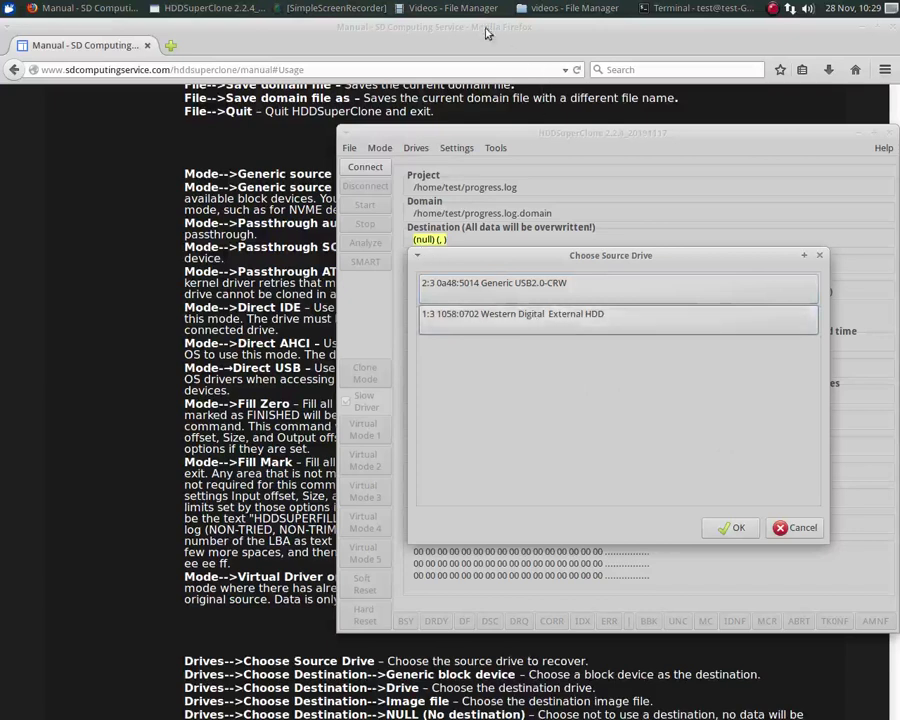
{"action": "left_click", "coordinate": [453, 14]}
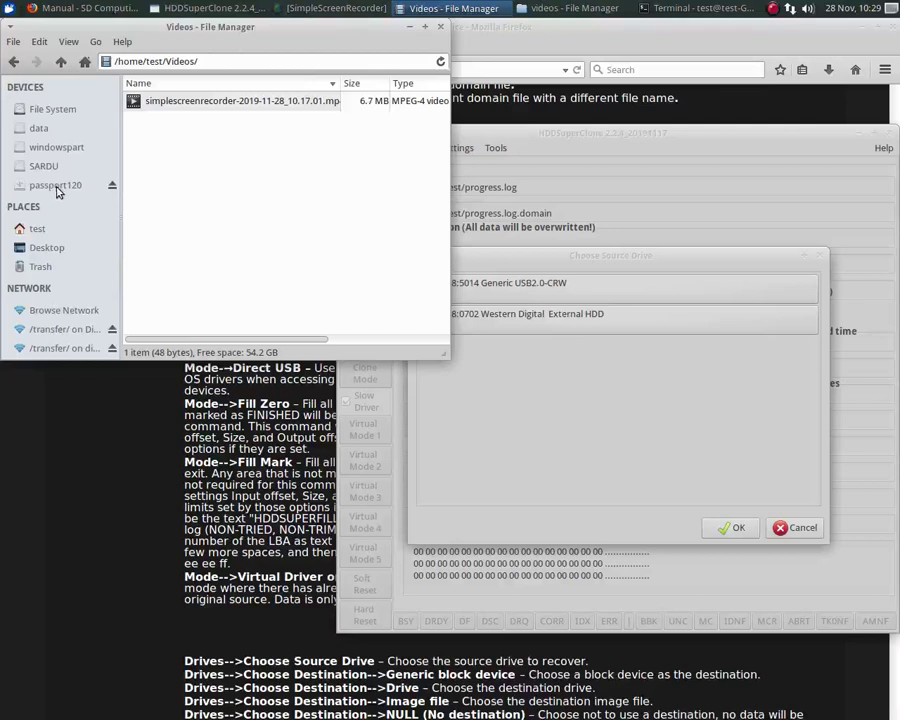
{"action": "left_click", "coordinate": [552, 318]}
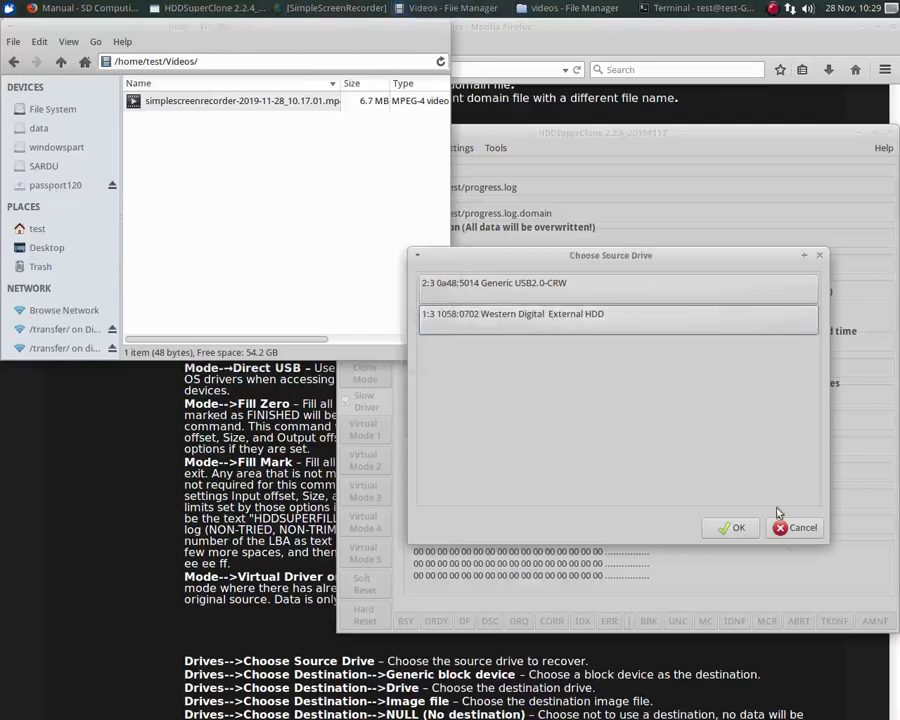
{"action": "left_click", "coordinate": [731, 528]}
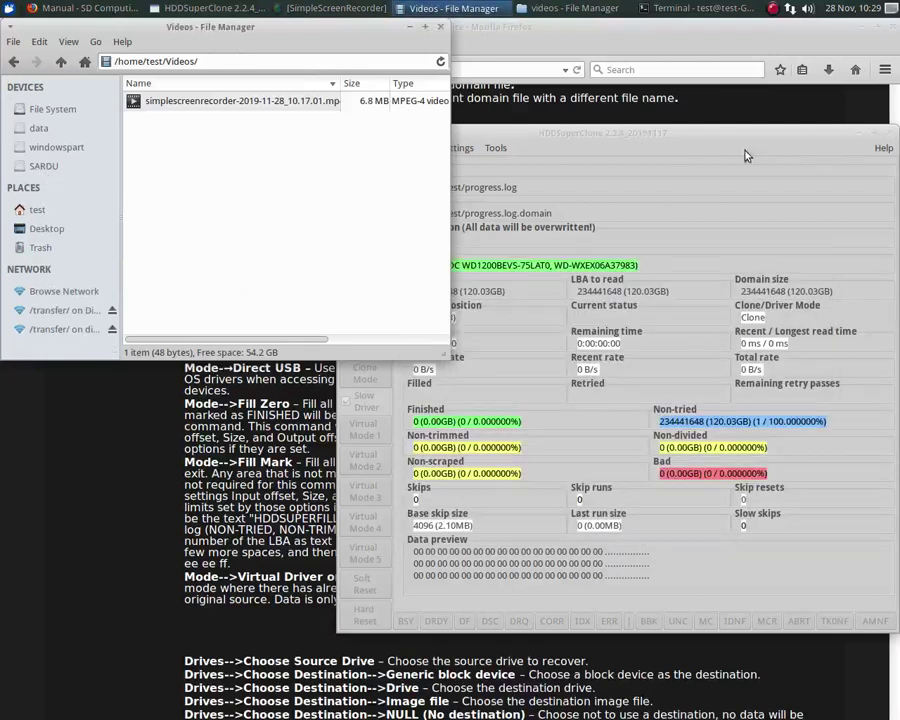
Return to HDDSuperClone and switch the mode from Direct USB to Virtual Driver only.
{"action": "left_click", "coordinate": [676, 146]}
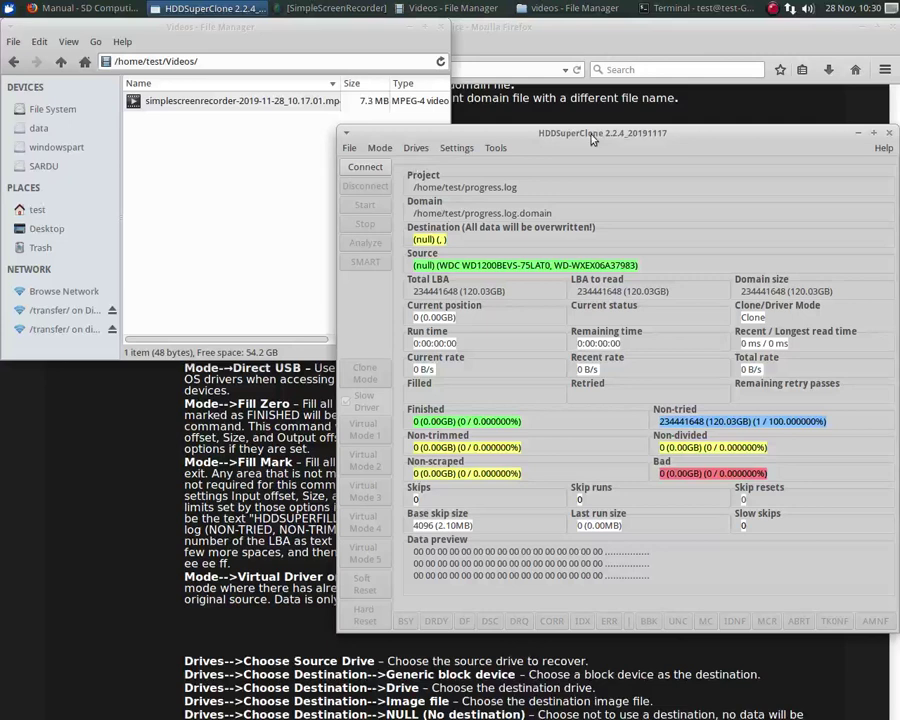
{"action": "left_click", "coordinate": [380, 148]}
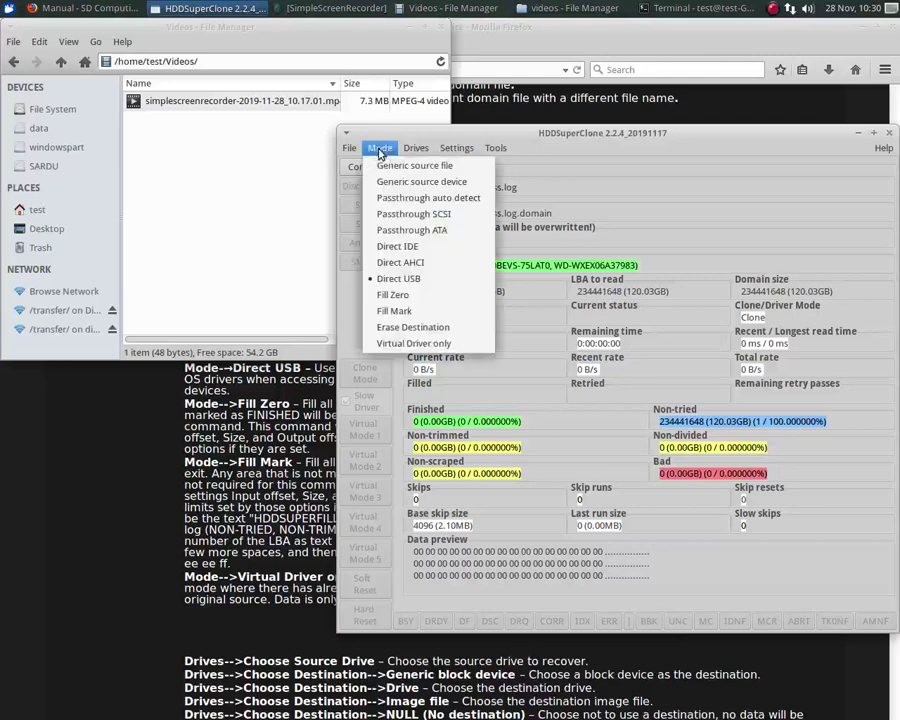
{"action": "left_click", "coordinate": [400, 344]}
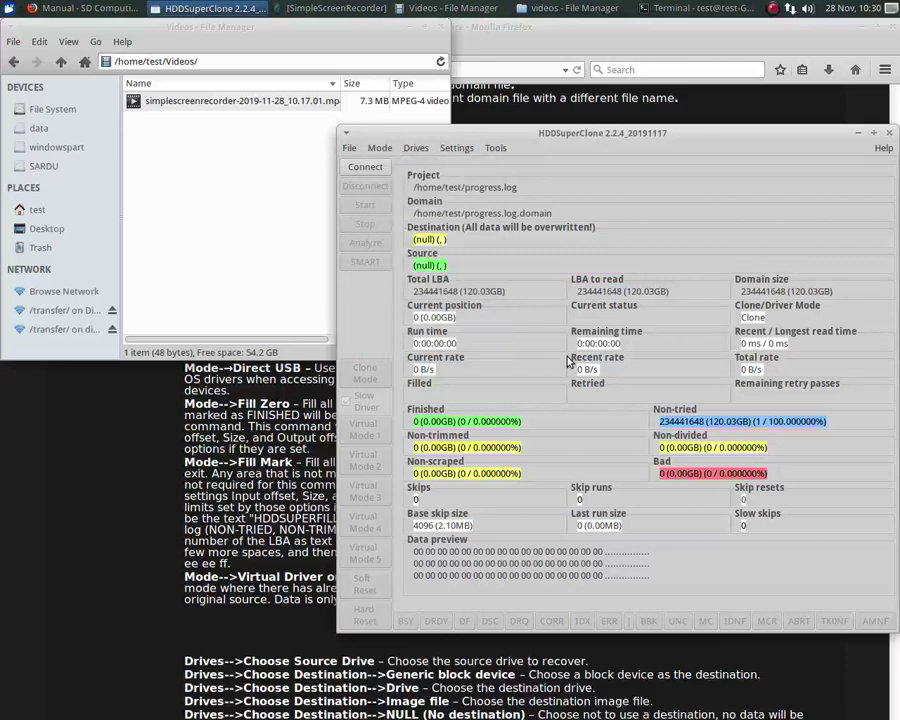
Examine the drive actions and settings categories offered in Virtual Driver only mode, without choosing any.
{"action": "left_click", "coordinate": [417, 149]}
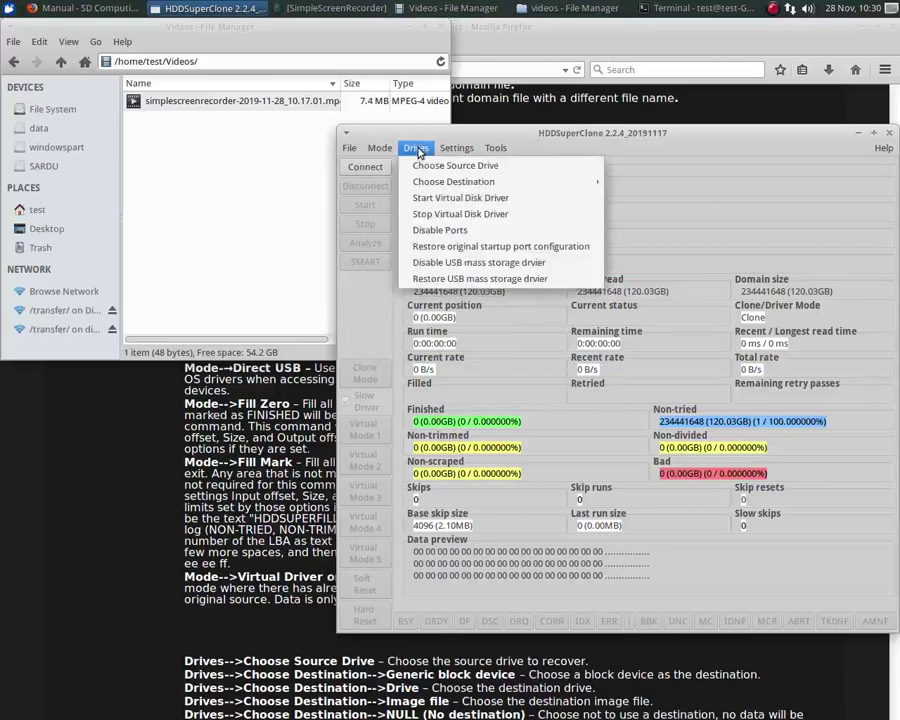
{"action": "left_click", "coordinate": [456, 148]}
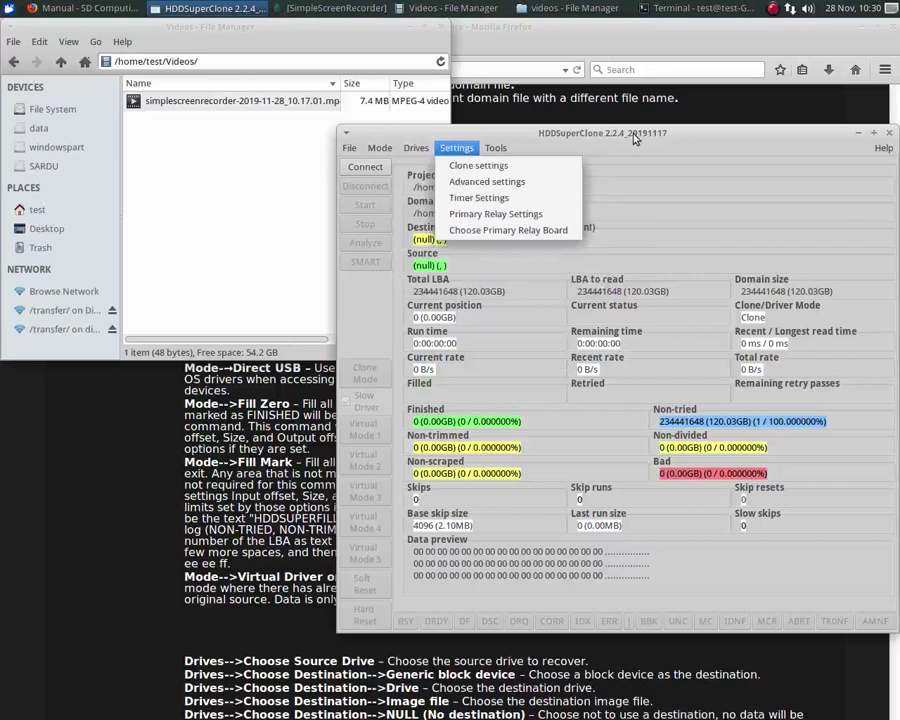
{"action": "left_click", "coordinate": [633, 139]}
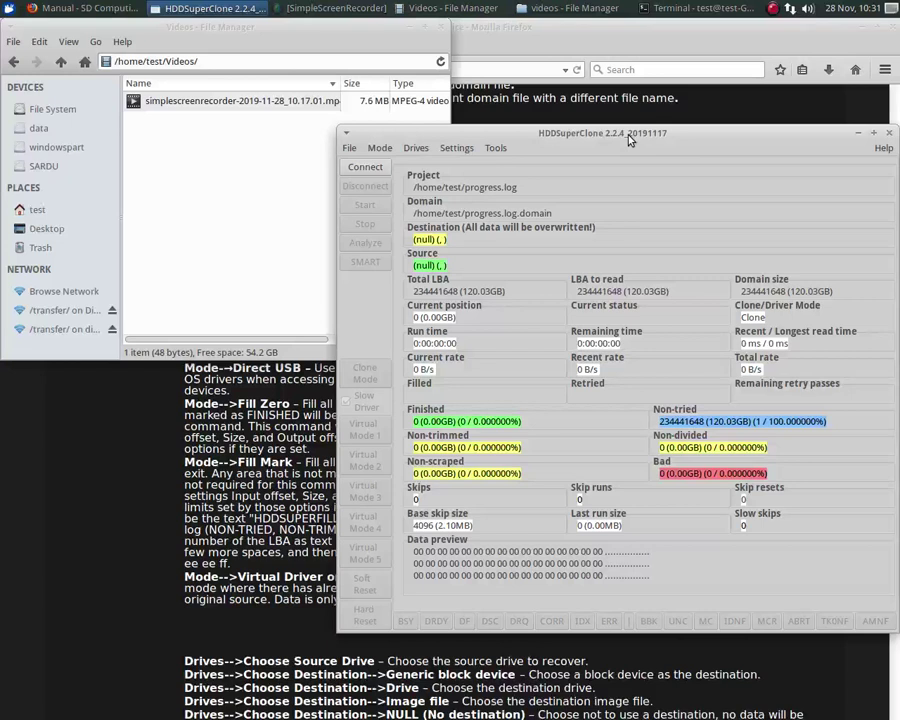
{"action": "left_click", "coordinate": [414, 148]}
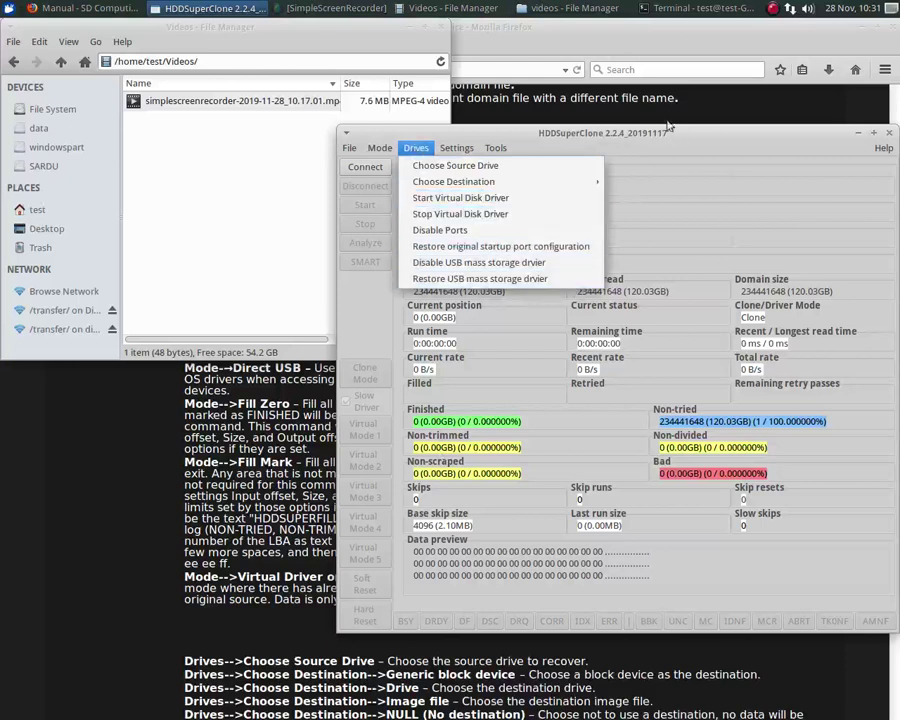
{"action": "left_click", "coordinate": [618, 137]}
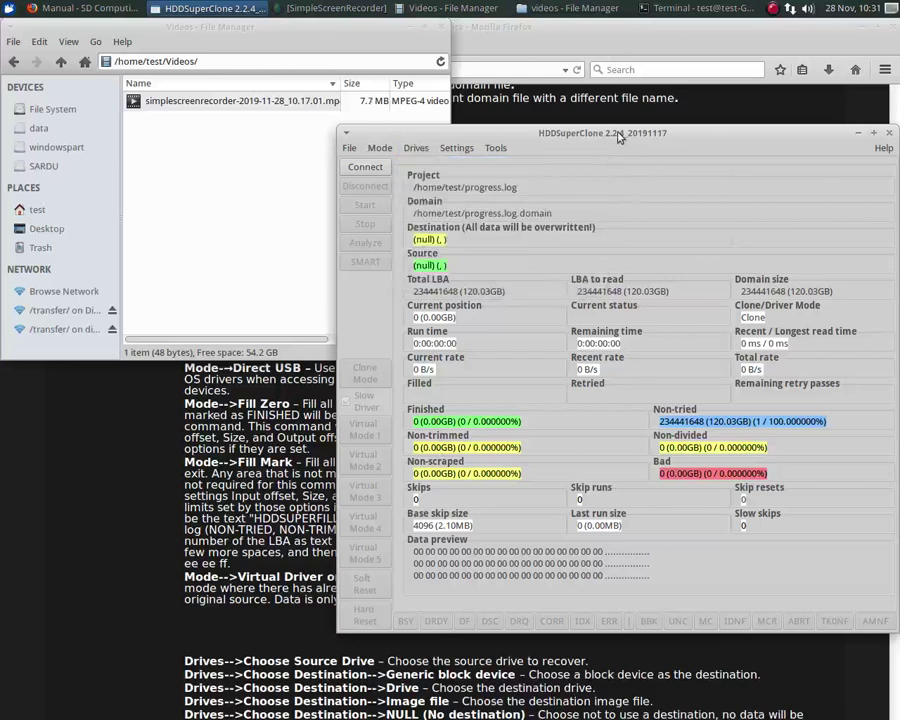